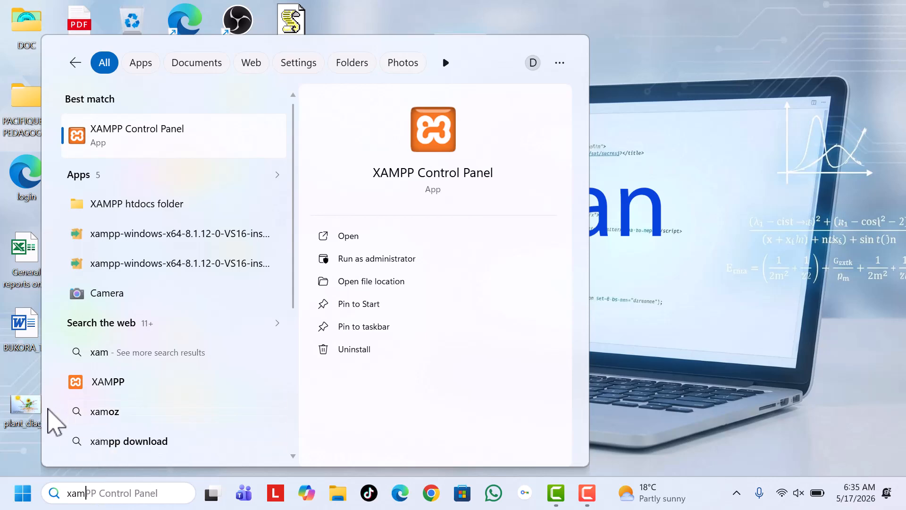
Start the Apache and MySQL modules in XAMPP Control Panel and open MySQL's phpMyAdmin page
click(127, 147)
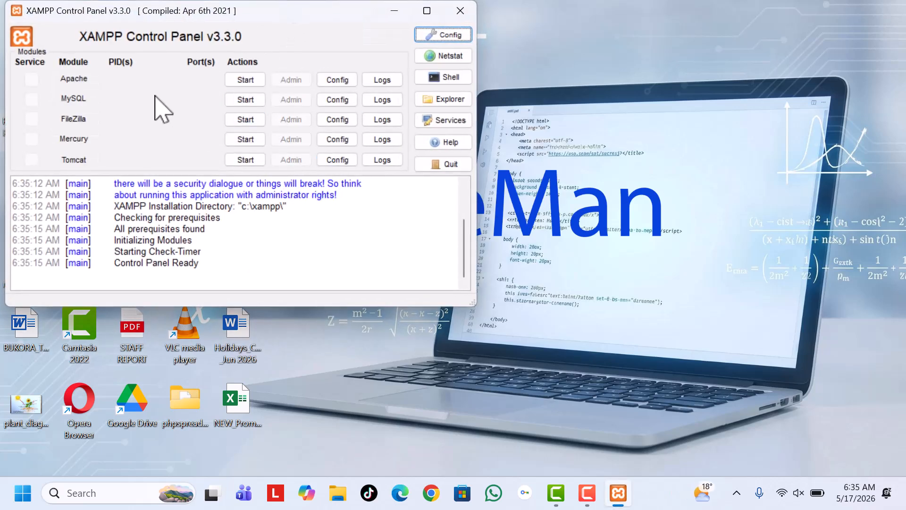
click(243, 79)
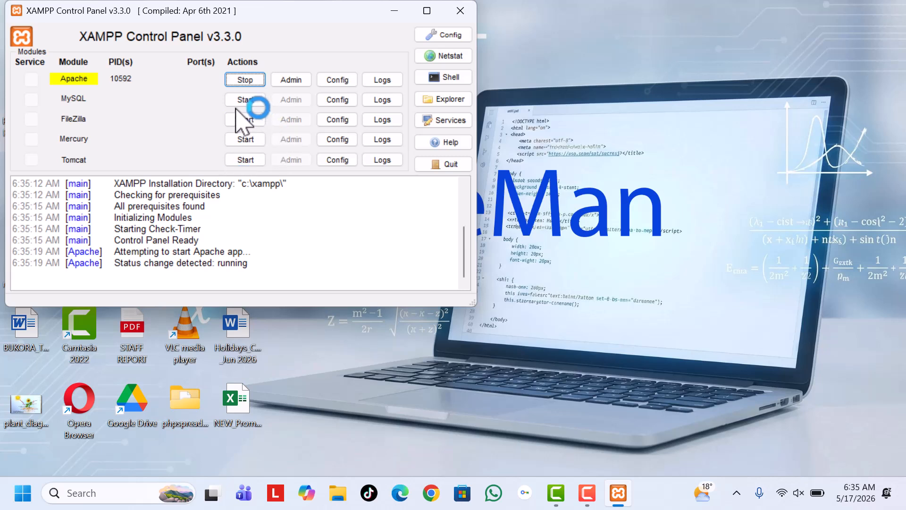
click(242, 101)
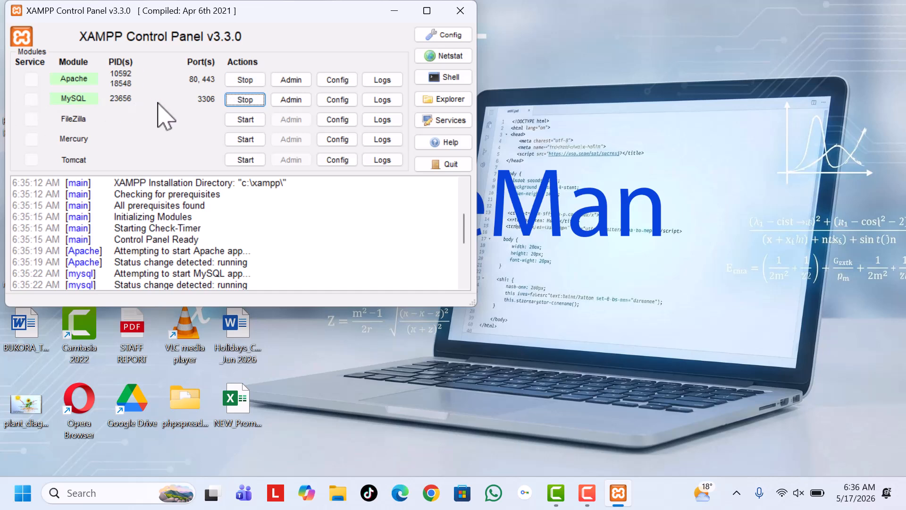
click(294, 100)
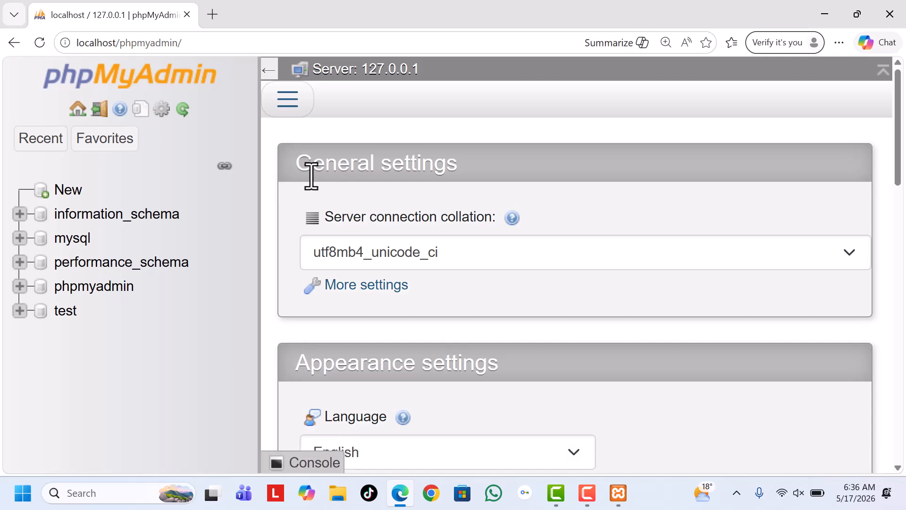
Create a new database named db with the utf8mb4_general_ci collation
key(ctrl+plus)
key(ctrl+plus)
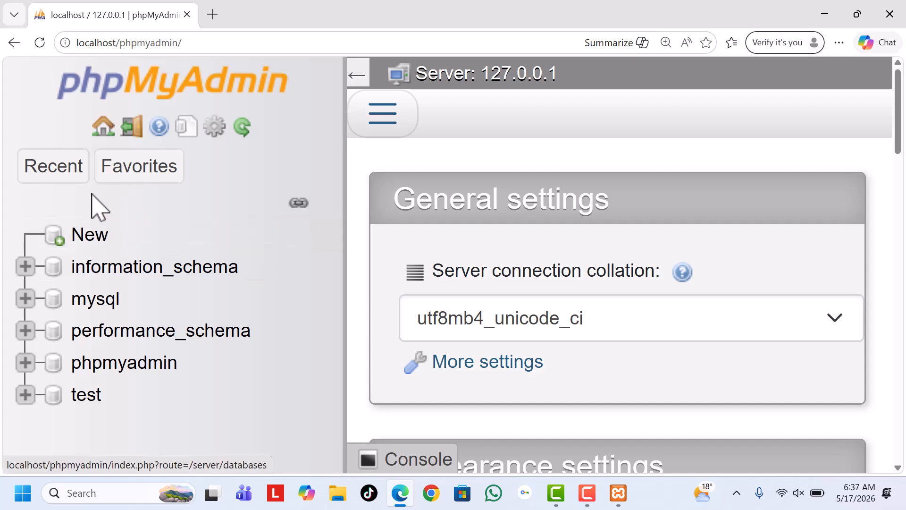
click(92, 238)
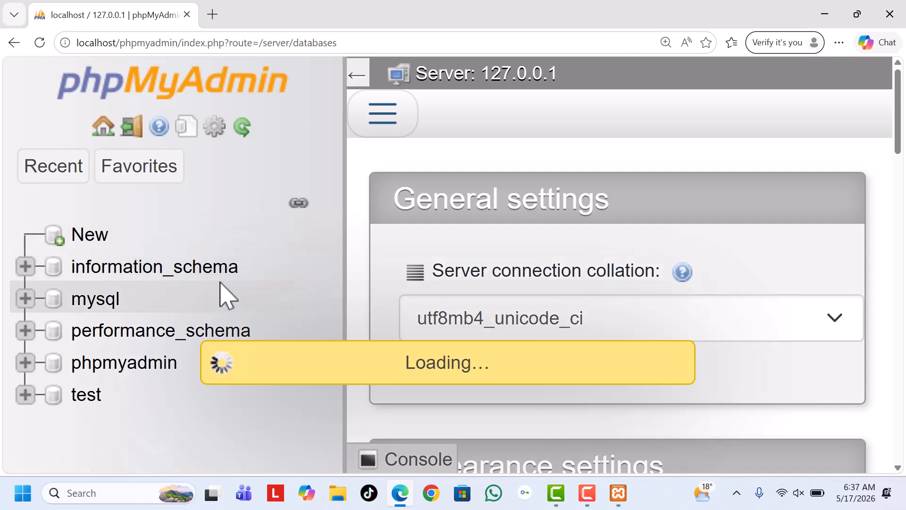
scroll(557, 331, down, 2)
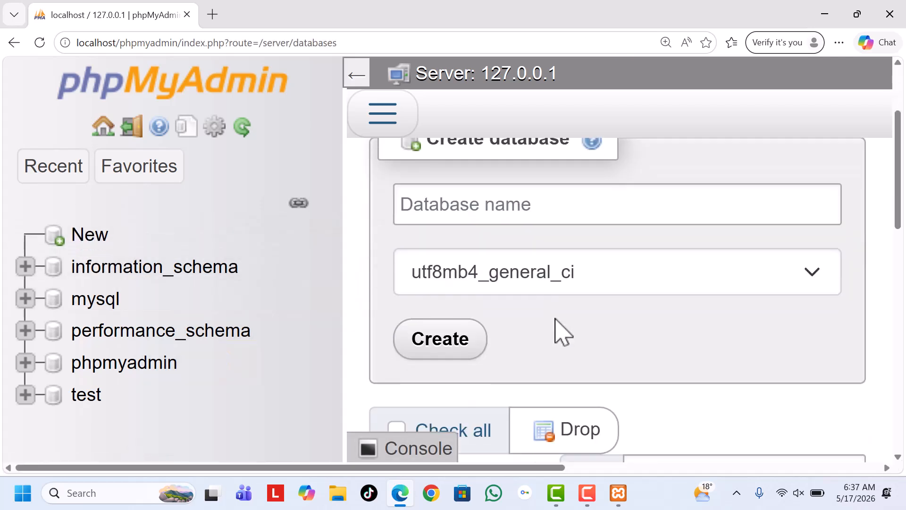
scroll(556, 331, up, 1)
scroll(556, 331, down, 1)
scroll(556, 326, up, 1)
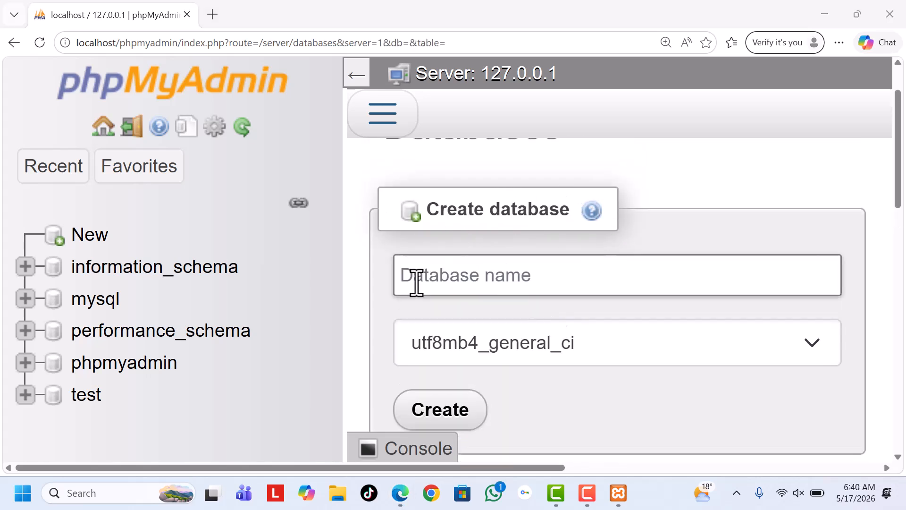
click(417, 282)
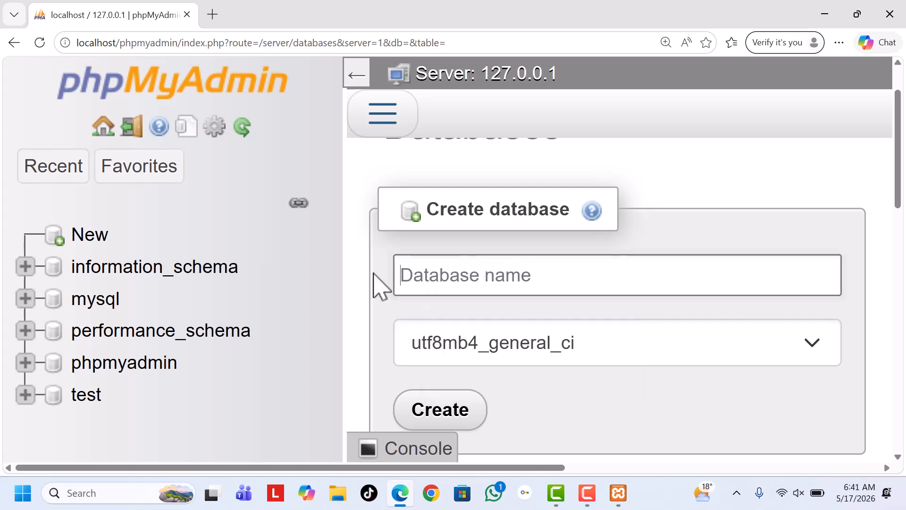
text(db)
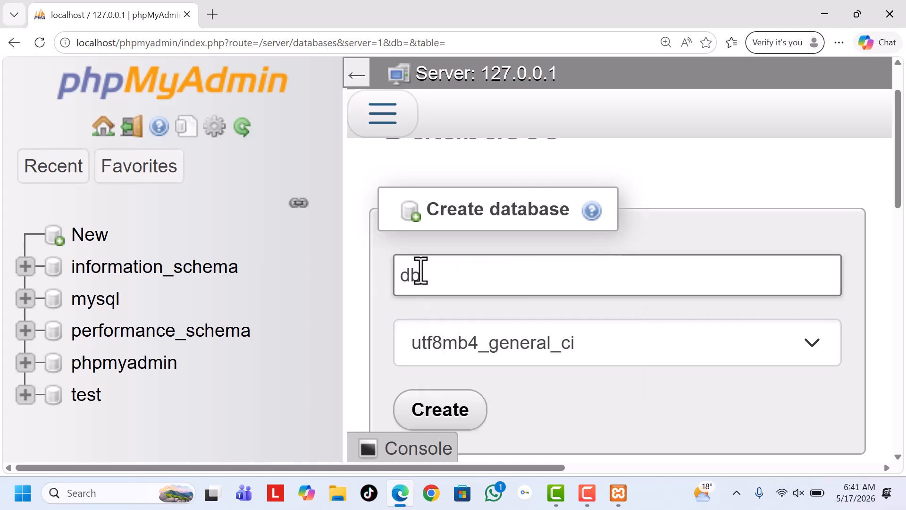
scroll(421, 272, down, 1)
click(446, 342)
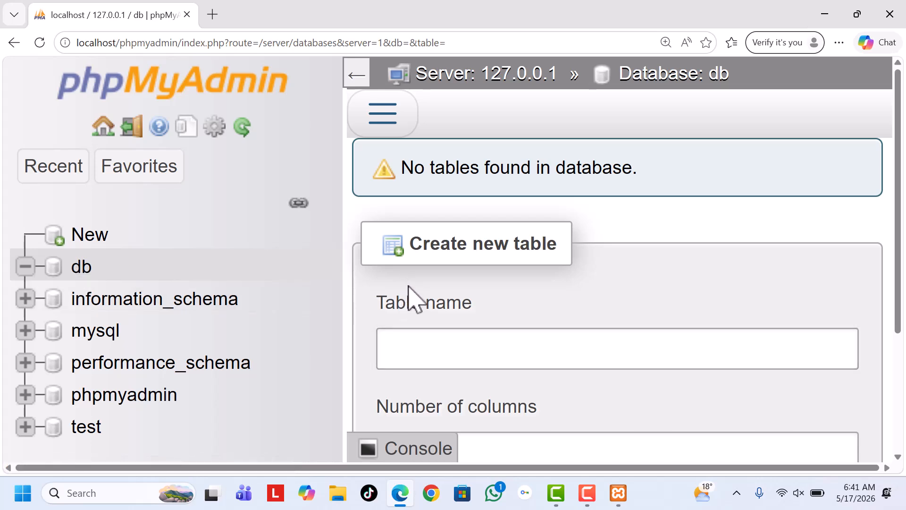
Drop the whole db database through its database operations
key(ctrl+minus)
key(ctrl+minus)
key(ctrl+minus)
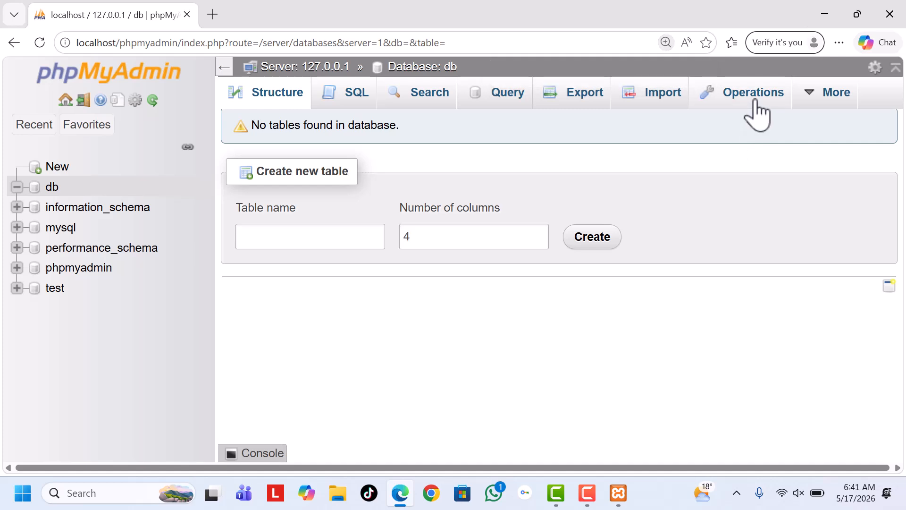
click(51, 188)
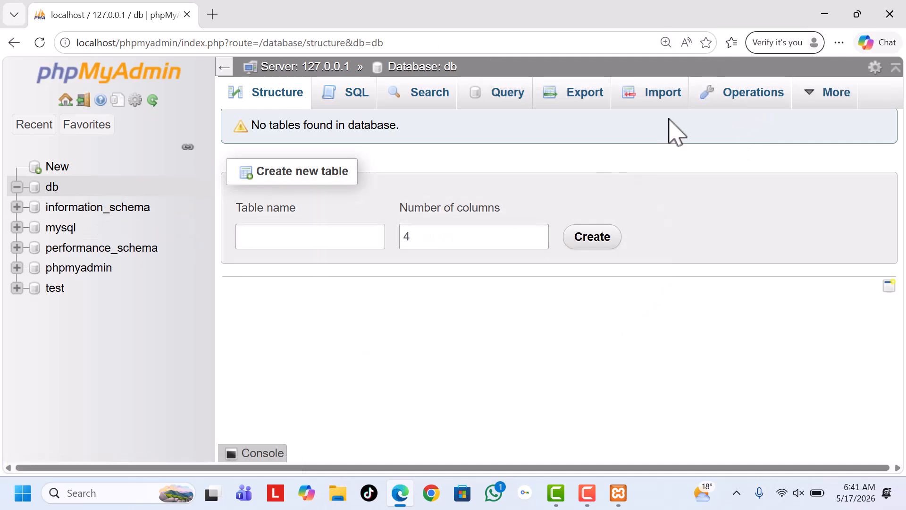
click(753, 97)
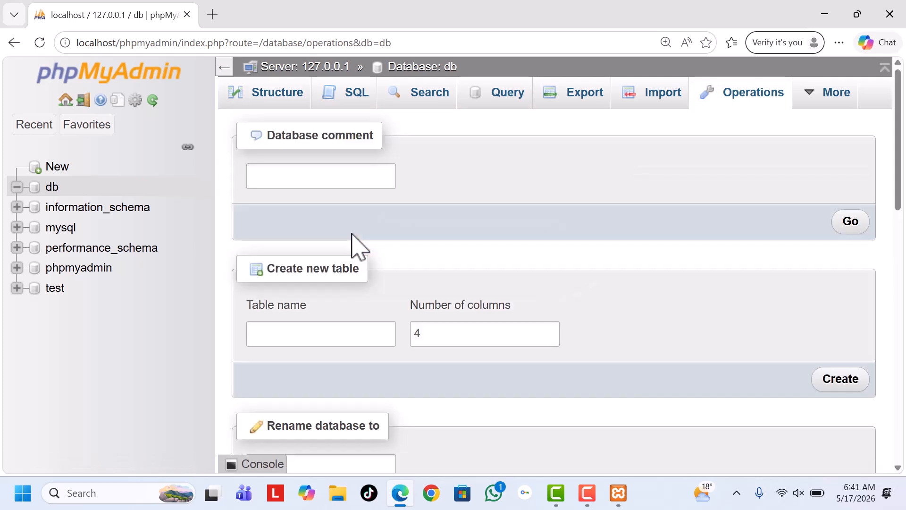
scroll(367, 234, down, 6)
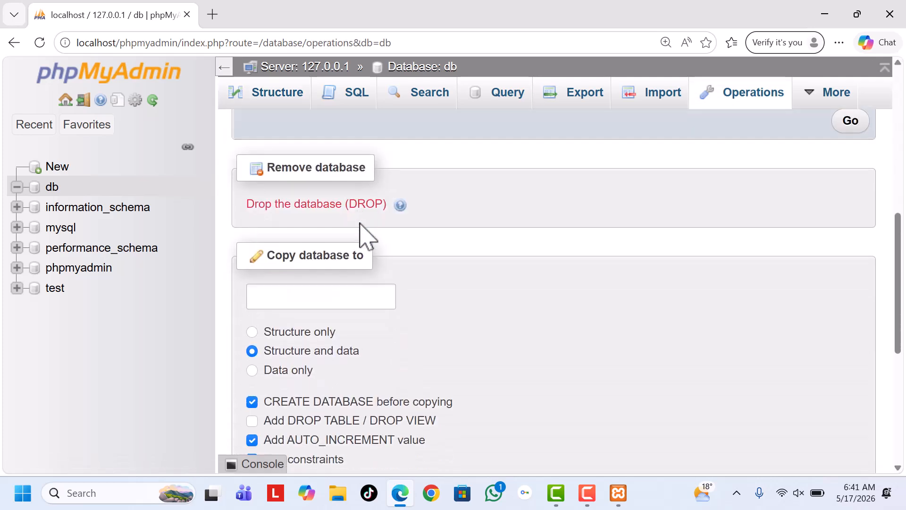
scroll(366, 234, up, 2)
scroll(366, 234, down, 3)
click(342, 207)
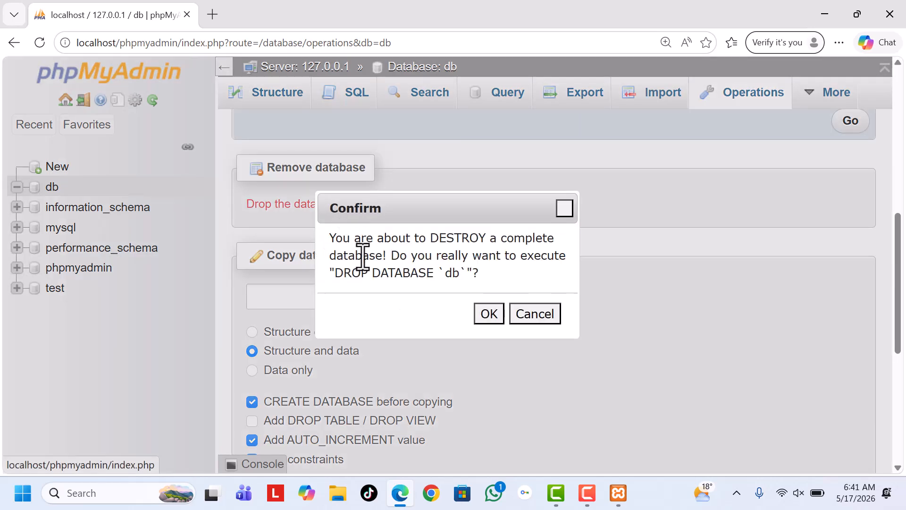
click(487, 314)
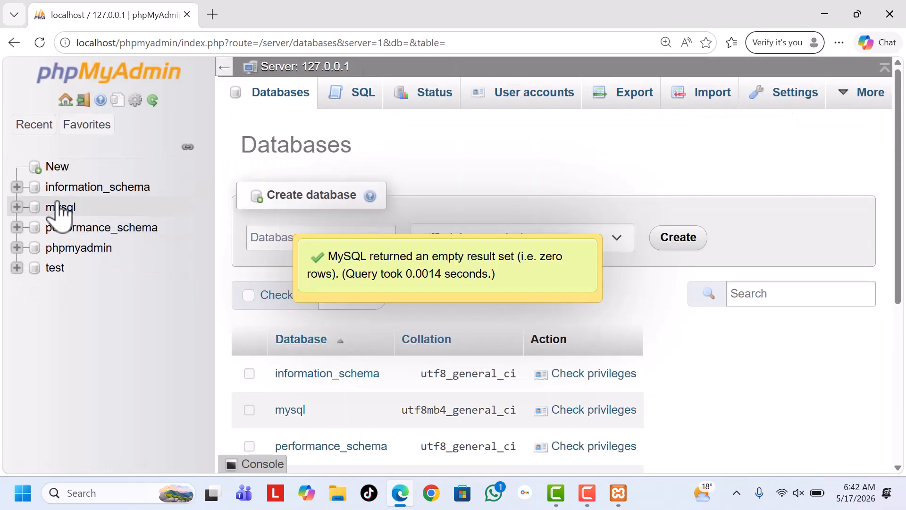
Create a database named db again, using the utf8mb4_general_ci collation
click(57, 168)
click(299, 238)
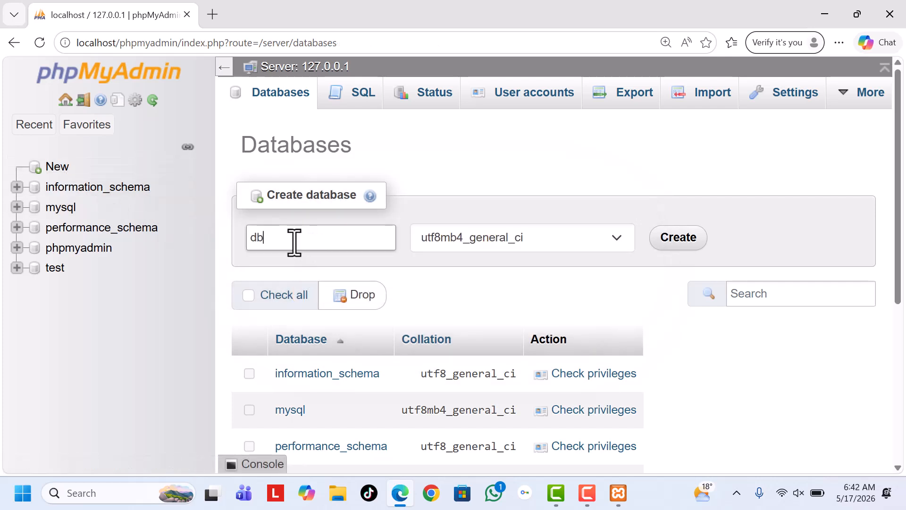
click(690, 241)
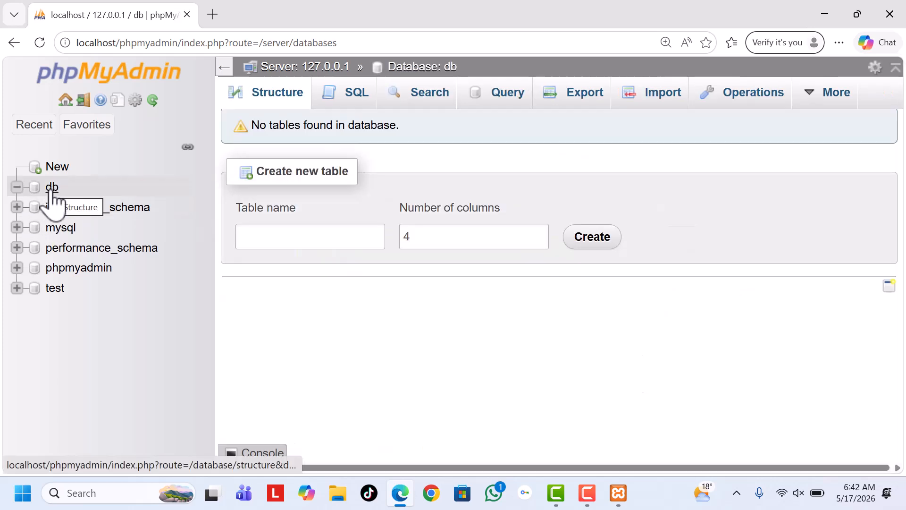
Rename the db database to mydatabase, with the option to adjust privileges enabled
click(53, 188)
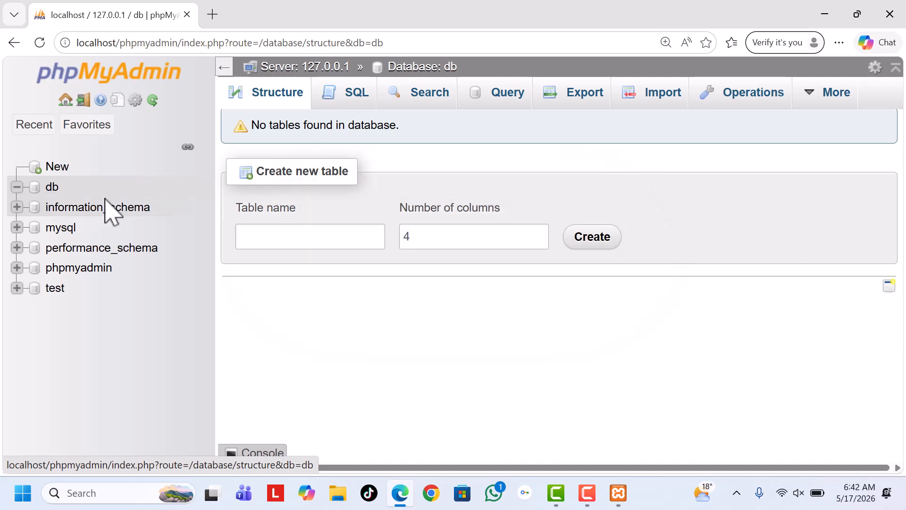
click(753, 96)
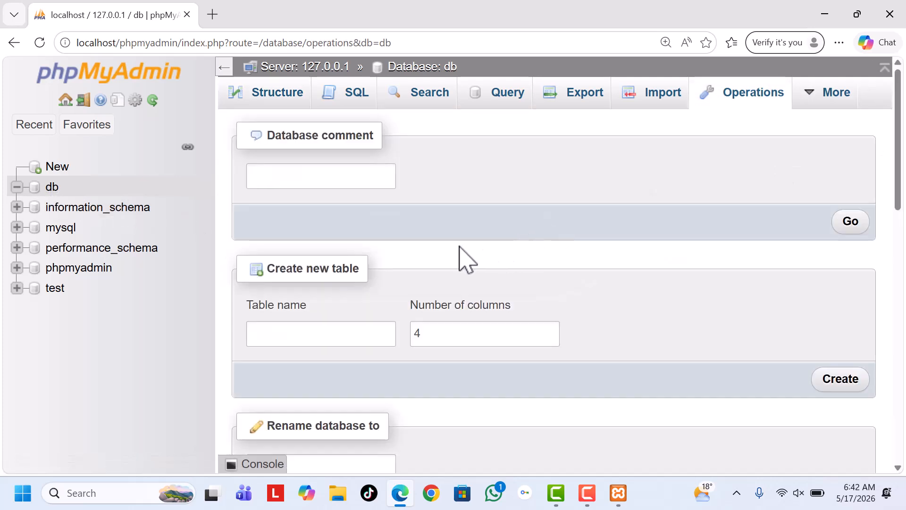
scroll(357, 248, down, 1)
scroll(359, 247, up, 1)
scroll(358, 258, down, 3)
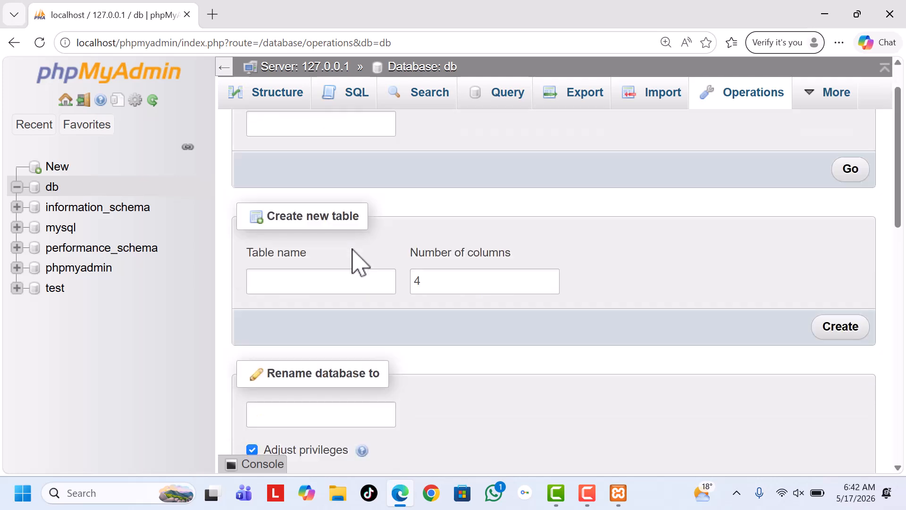
click(287, 258)
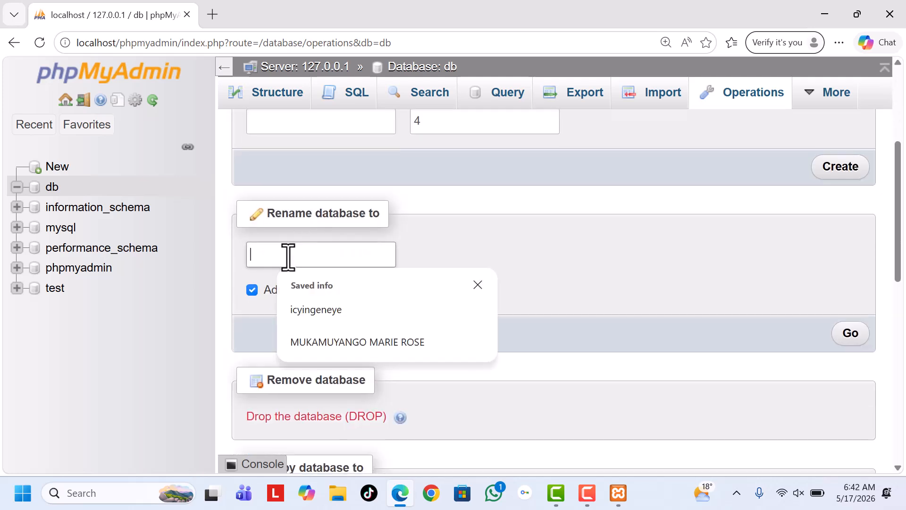
text(mydatabase)
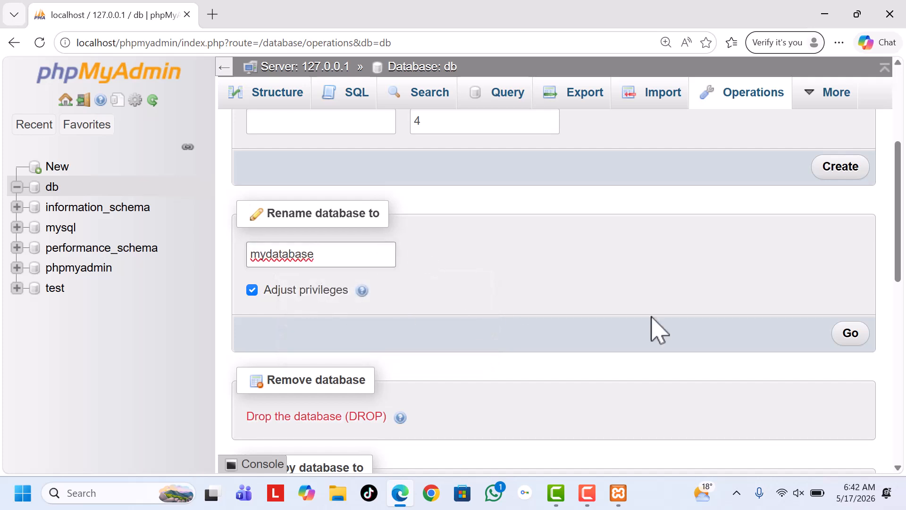
click(850, 334)
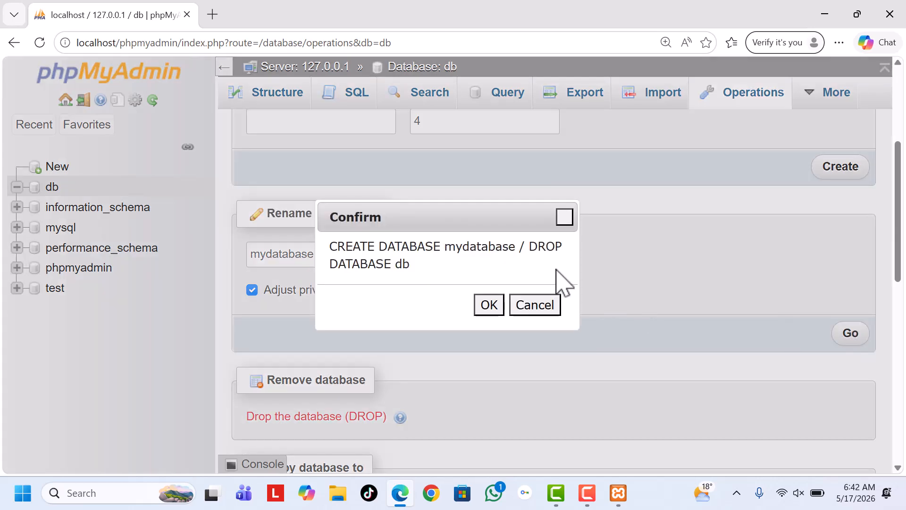
click(488, 306)
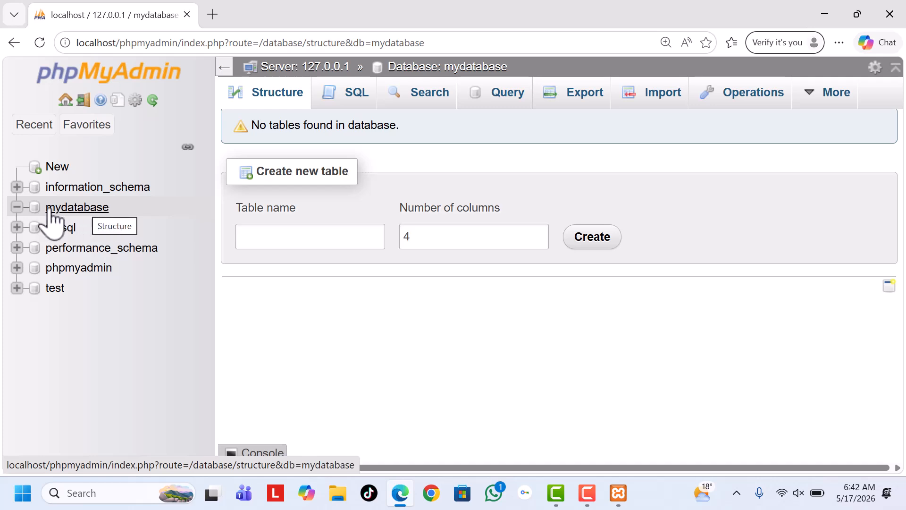
Rename the mydatabase database to db, with the option to adjust privileges enabled
click(81, 209)
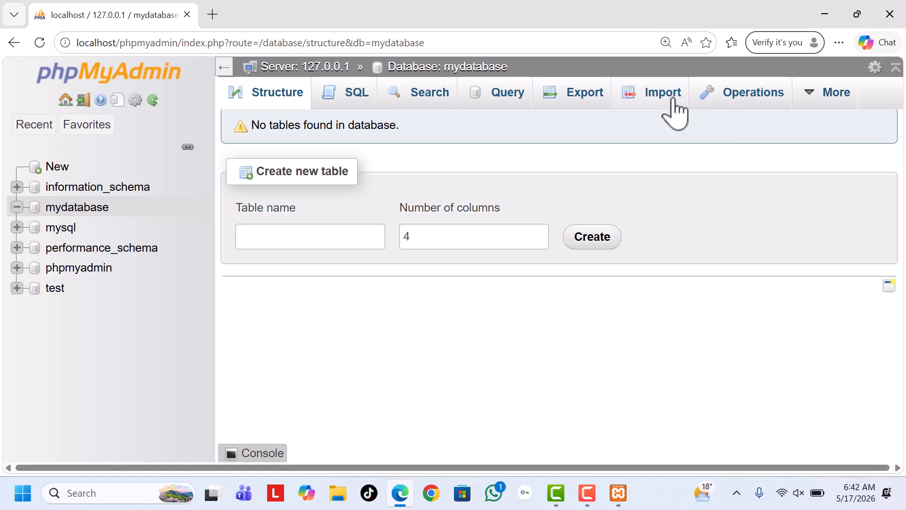
click(751, 99)
scroll(398, 273, down, 1)
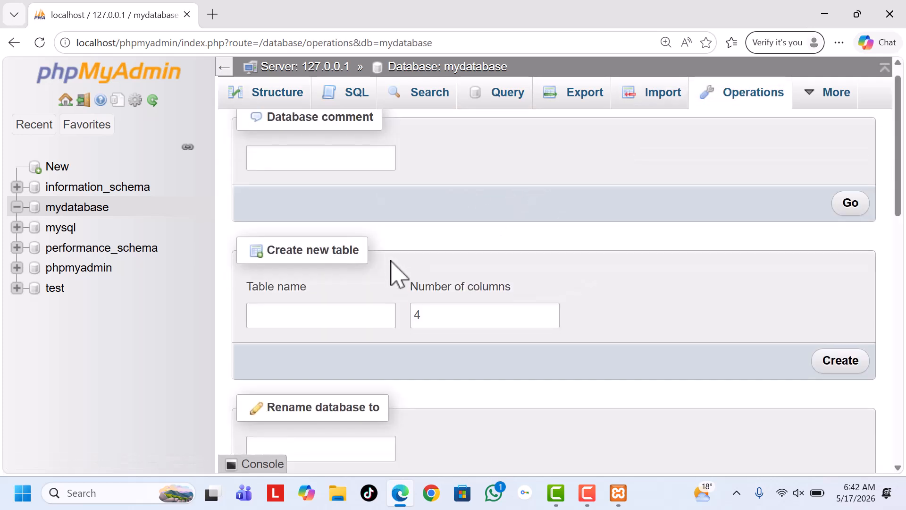
scroll(397, 273, down, 4)
click(346, 253)
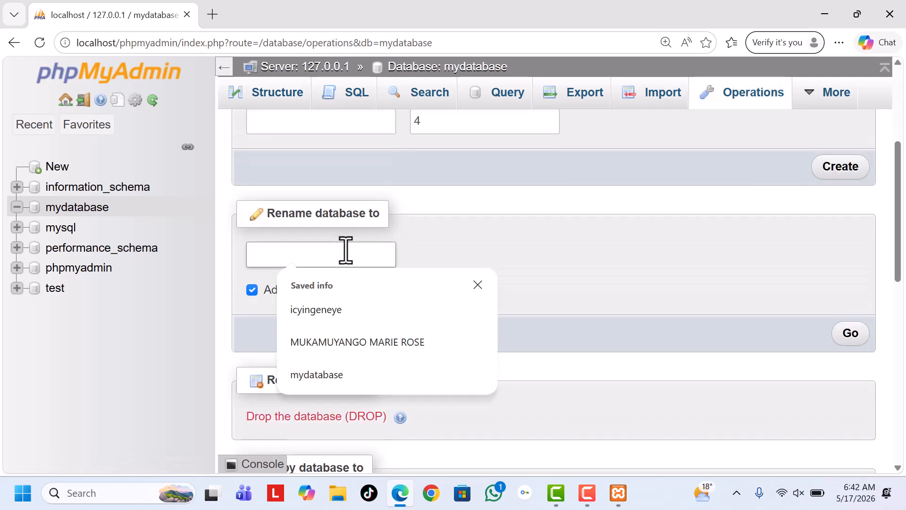
text(db)
key(ctrl+plus)
key(ctrl+plus)
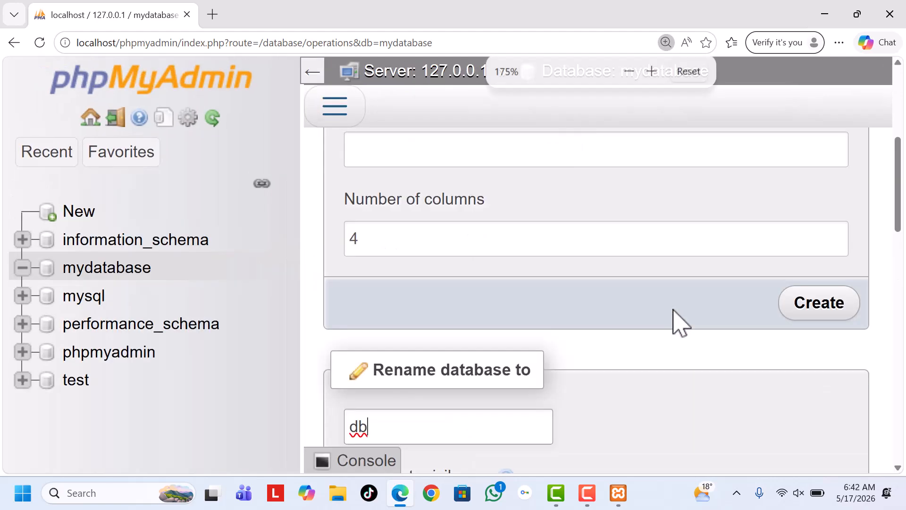
key(ctrl+minus)
click(840, 398)
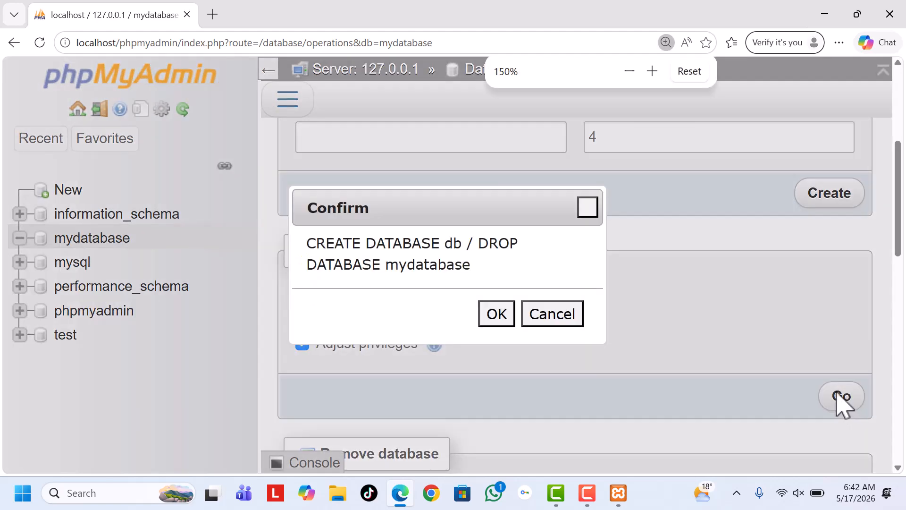
click(491, 315)
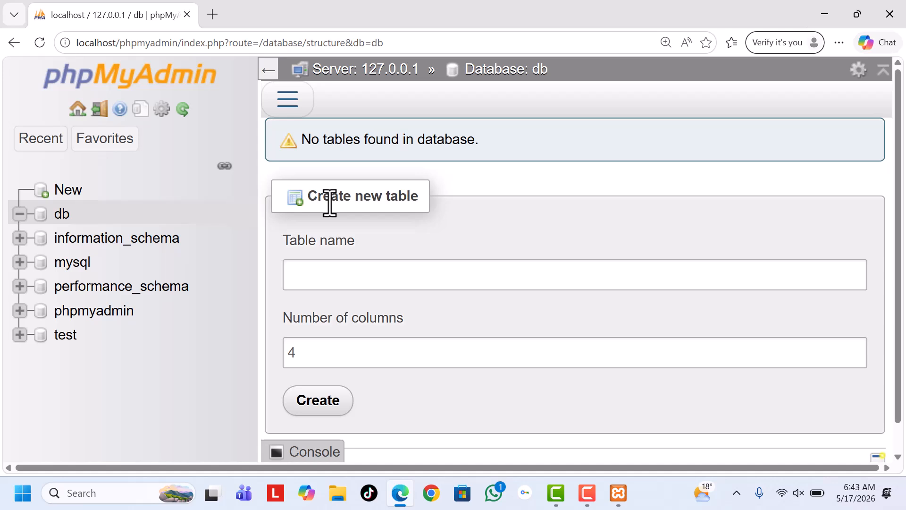
Open the privileges of the db database and start adding a new user account from there
key(ctrl+minus)
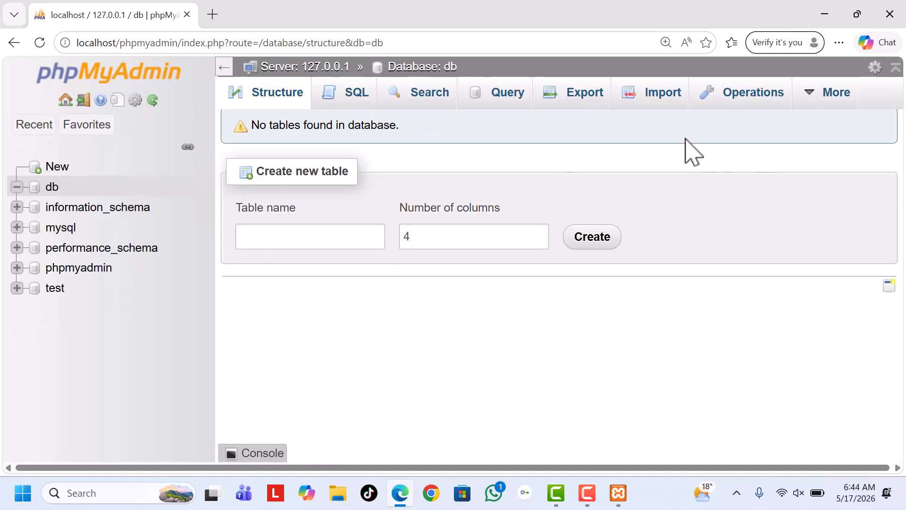
click(818, 106)
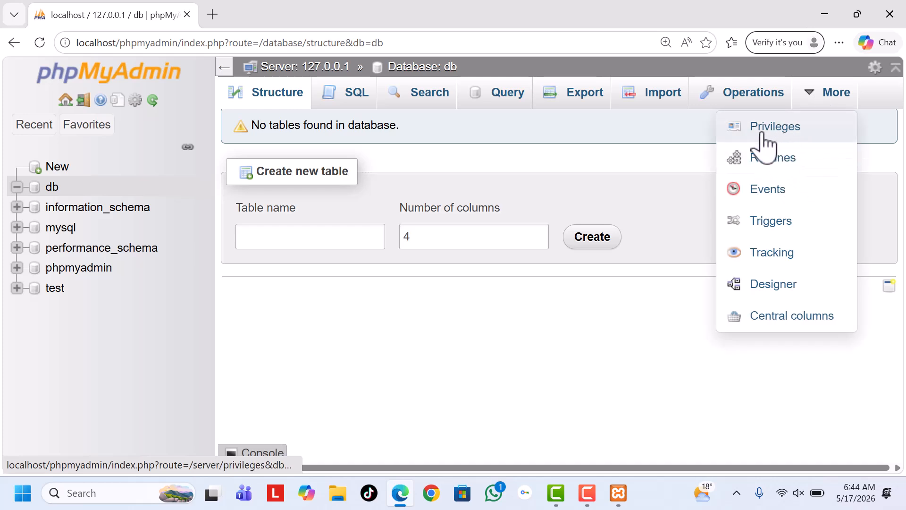
click(775, 135)
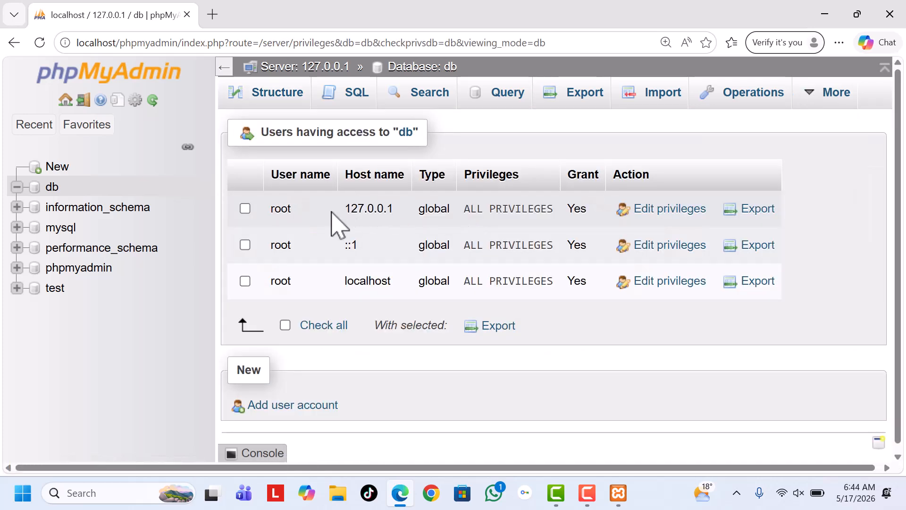
scroll(343, 261, down, 1)
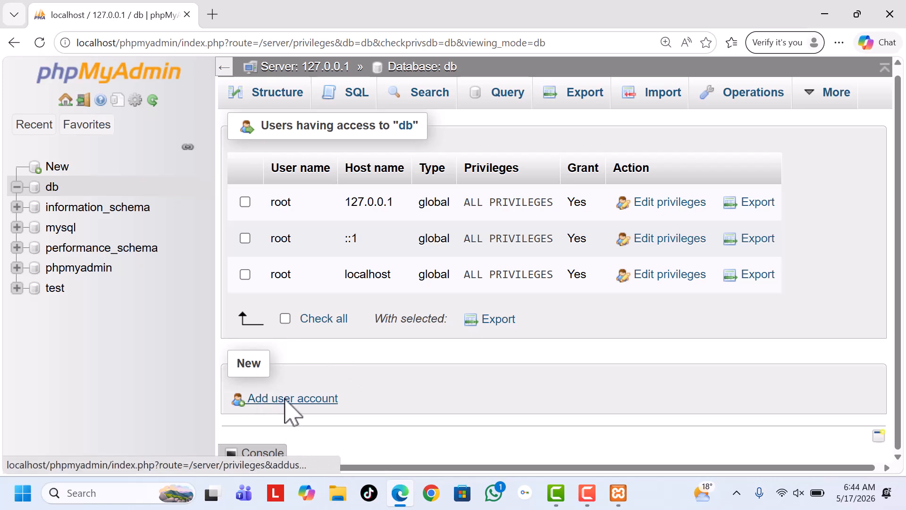
scroll(289, 410, up, 4)
scroll(384, 405, down, 5)
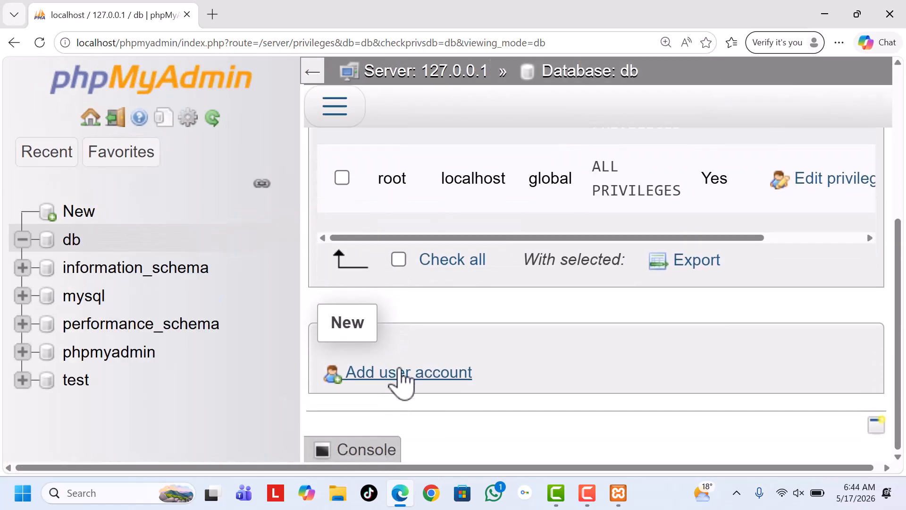
click(398, 375)
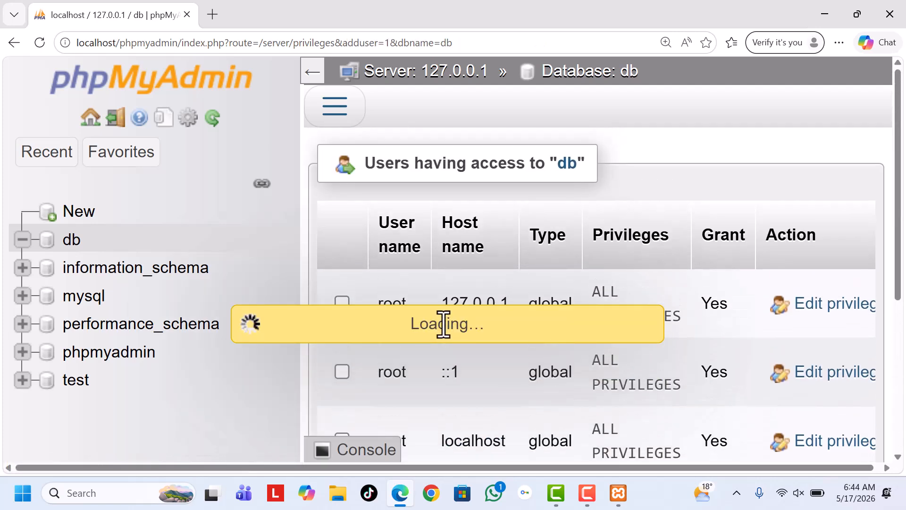
scroll(440, 313, down, 2)
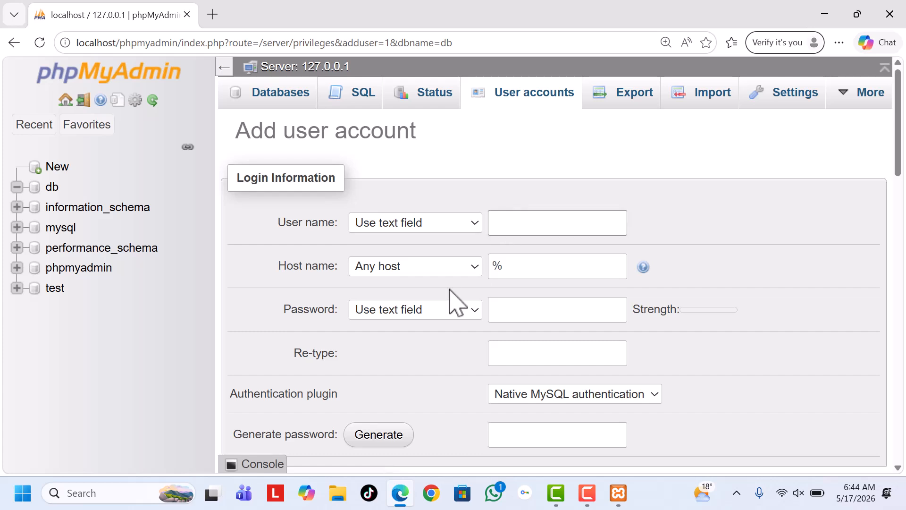
Enter the new account's user name and set its host name to Local
text(nyanja)
click(383, 269)
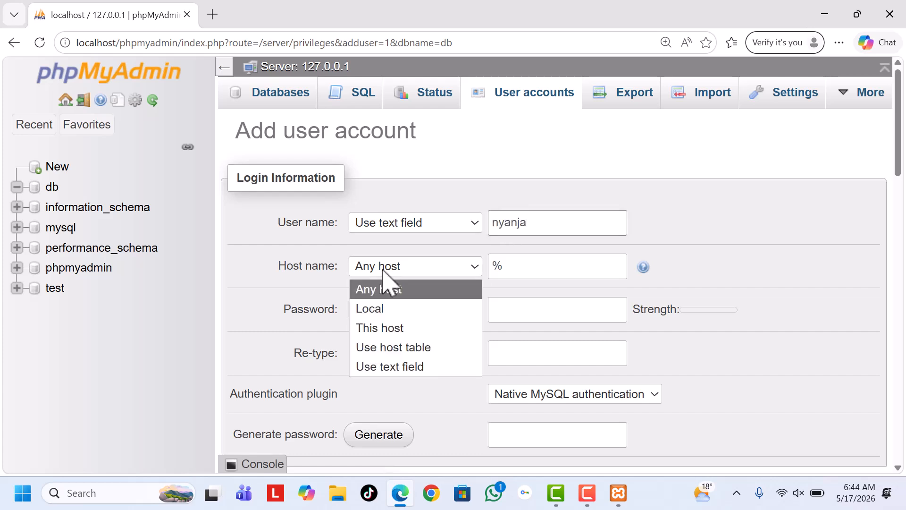
click(380, 309)
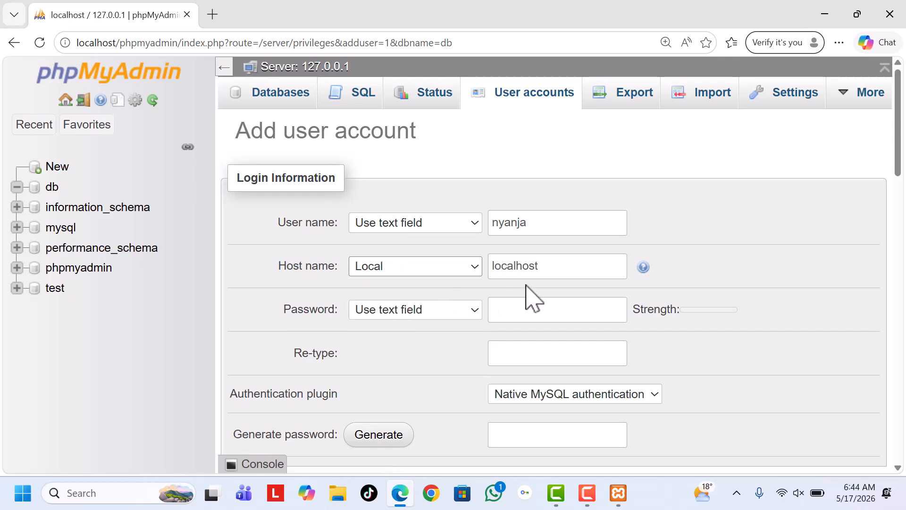
Enter the new account's password and repeat it in the re-type field
click(518, 313)
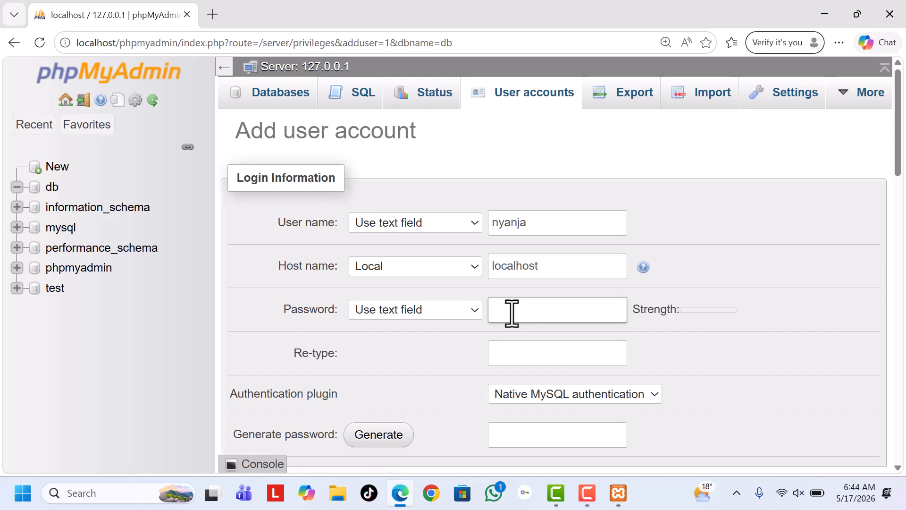
click(436, 313)
click(514, 310)
text(••••••••)
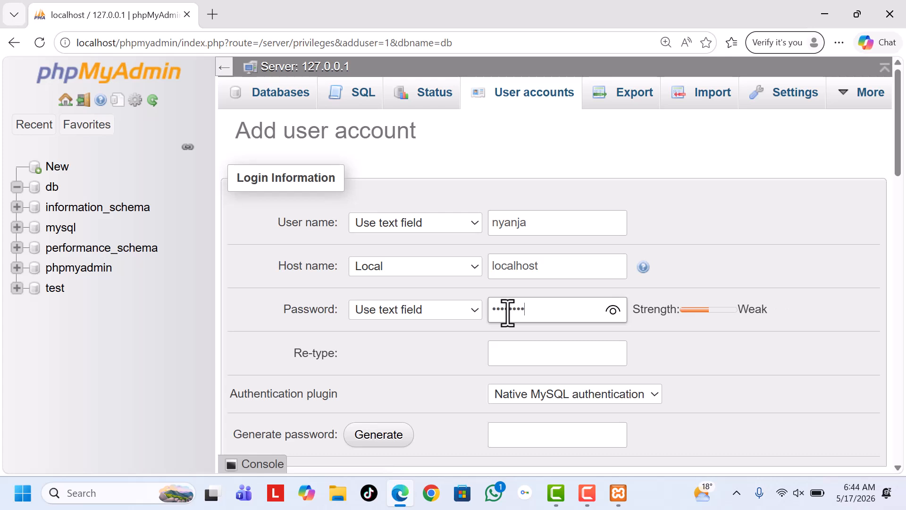
text(••)
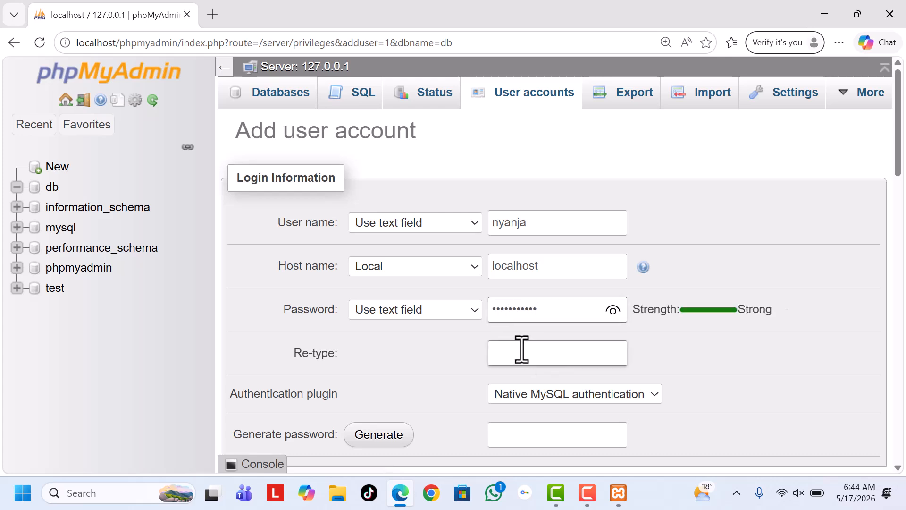
click(523, 359)
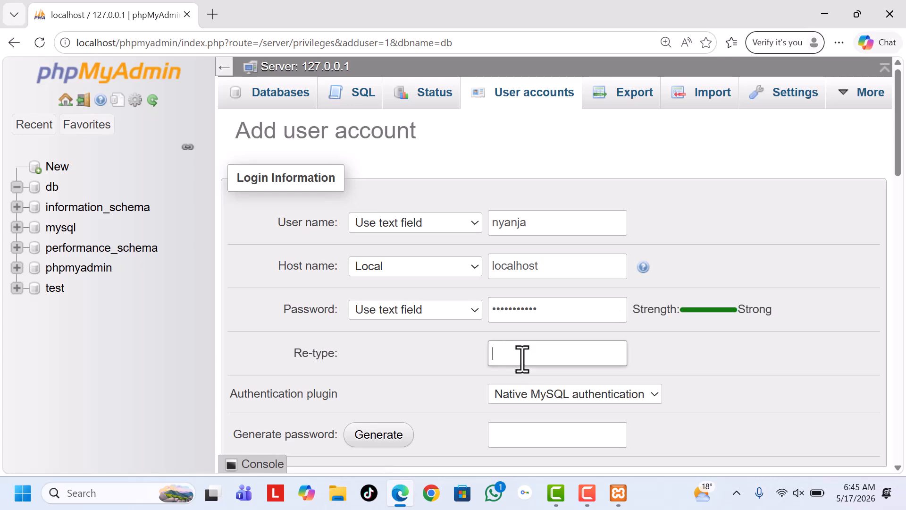
text(•••••••••)
Select all global privileges for the new user account and create it
scroll(497, 334, down, 2)
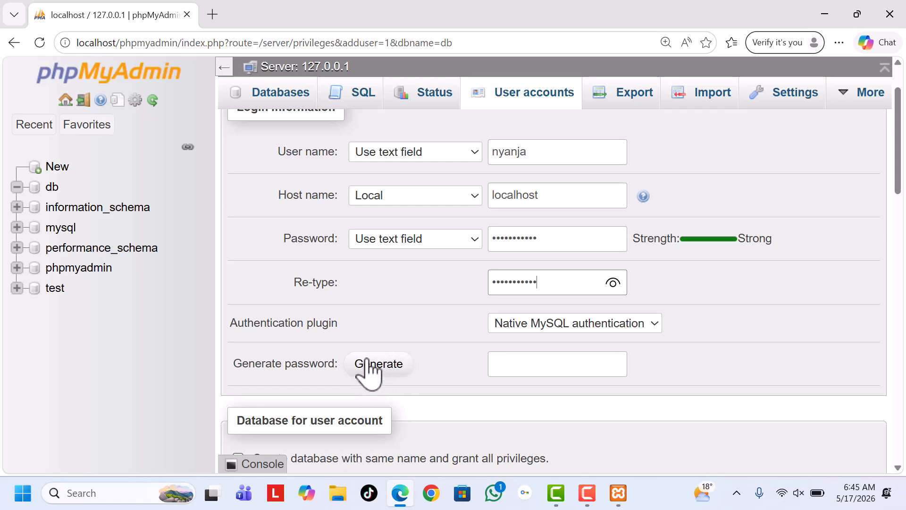
scroll(416, 352, down, 4)
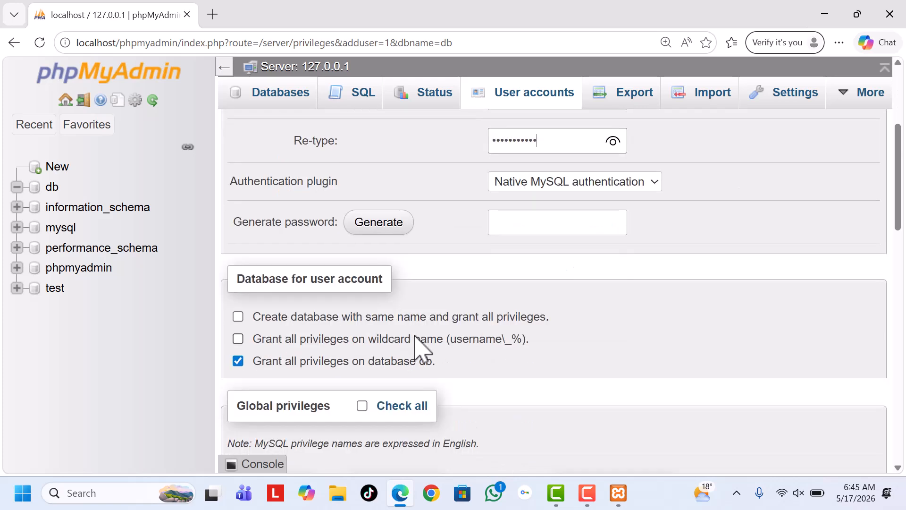
scroll(420, 345, down, 2)
scroll(418, 345, down, 2)
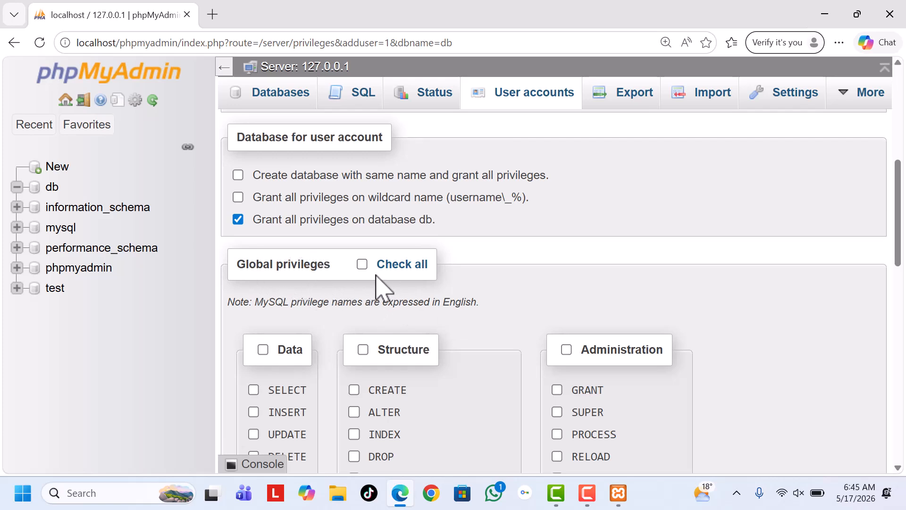
click(363, 265)
scroll(522, 320, down, 5)
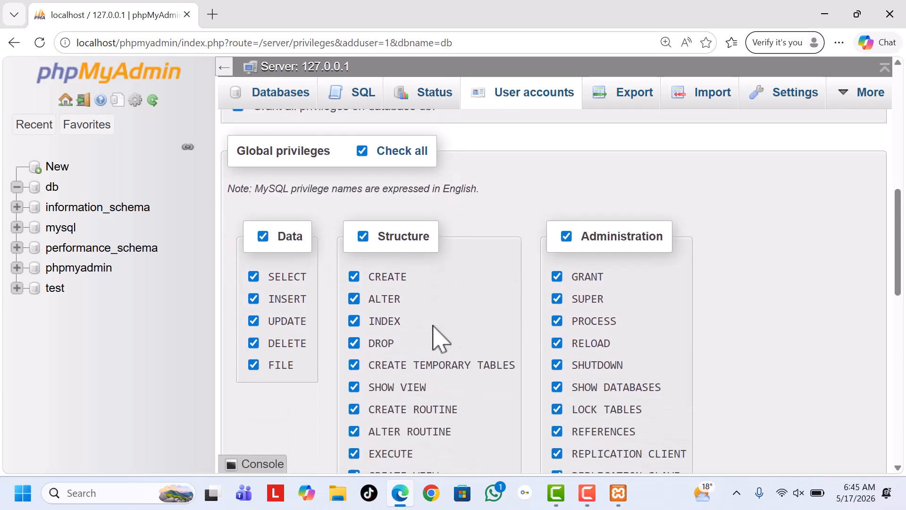
scroll(434, 332, down, 10)
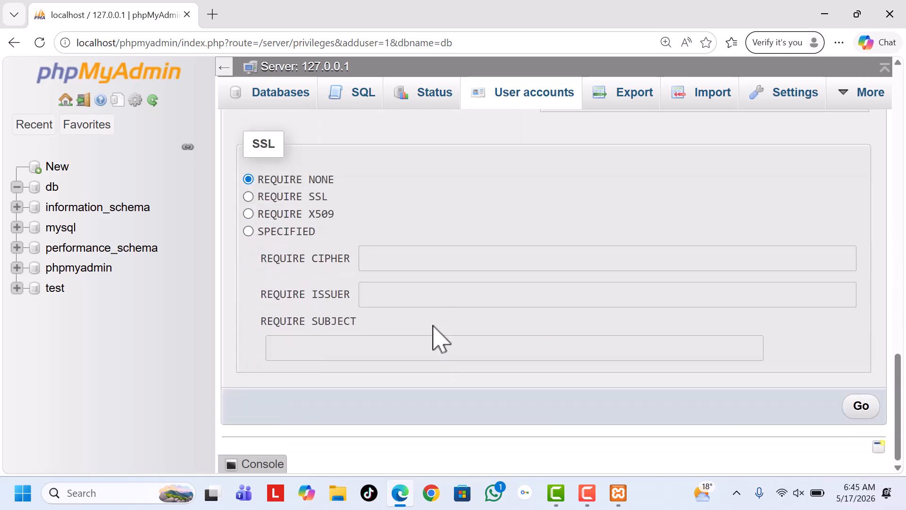
click(860, 407)
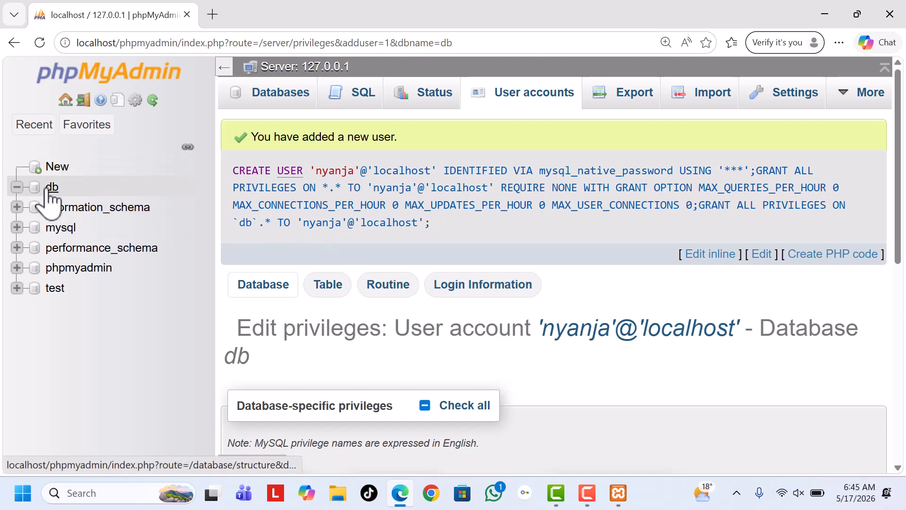
drag(313, 171, 359, 172)
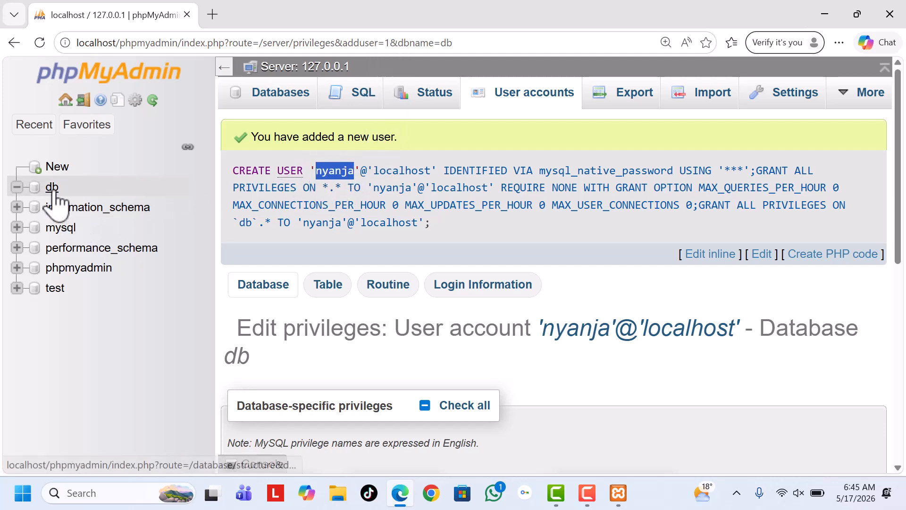